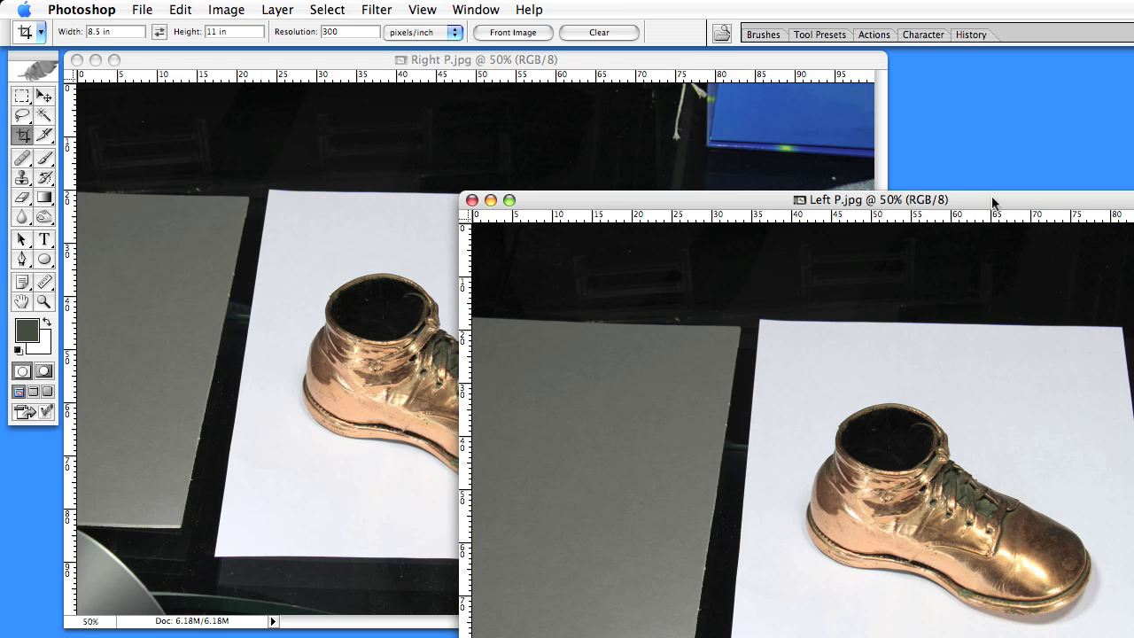
# Move the Left P.jpg window up and left so it sits in front of Right P.jpg
pyautogui.moveTo(990, 196); pyautogui.dragTo(653, 62)
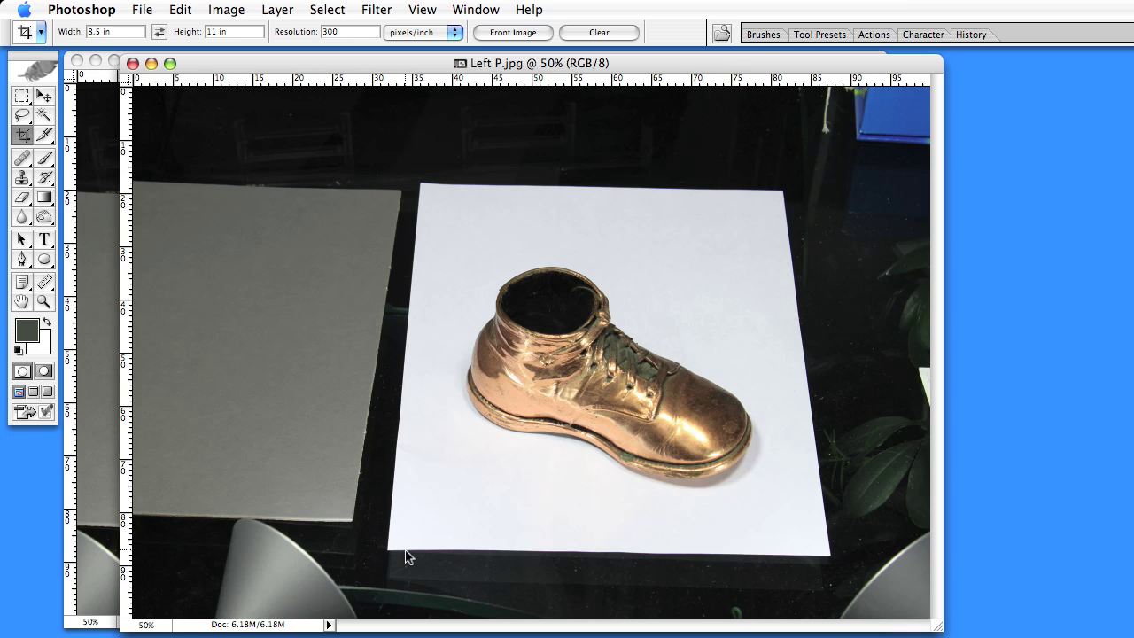
# Measure the paper's bottom edge with the Measure tool, giving an angle of 0.9°
pyautogui.moveTo(44, 282); pyautogui.dragTo(98, 315)
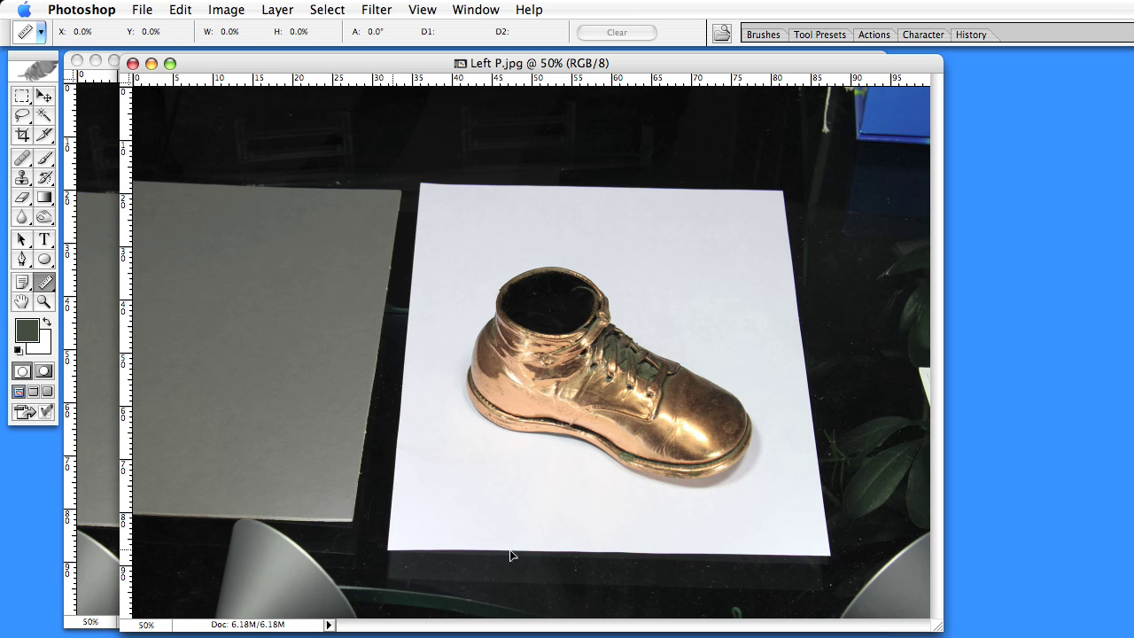
pyautogui.moveTo(510, 555); pyautogui.dragTo(827, 551)
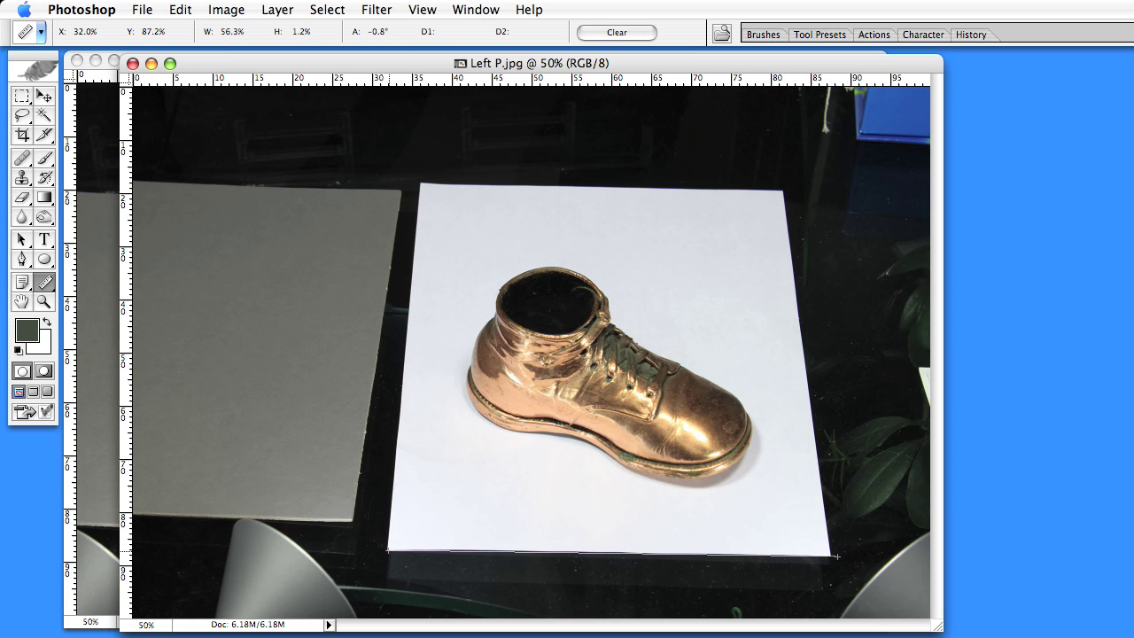
pyautogui.moveTo(388, 551); pyautogui.dragTo(835, 551)
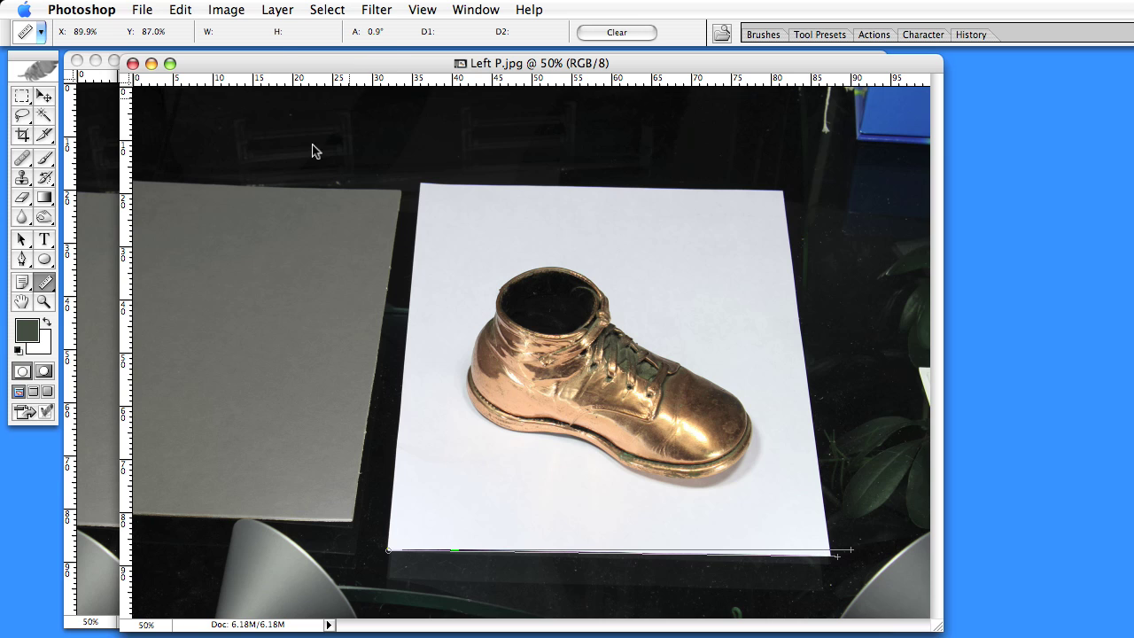
# Rotate the canvas by an arbitrary 0.9° counter-clockwise to level the paper
pyautogui.click(239, 11)
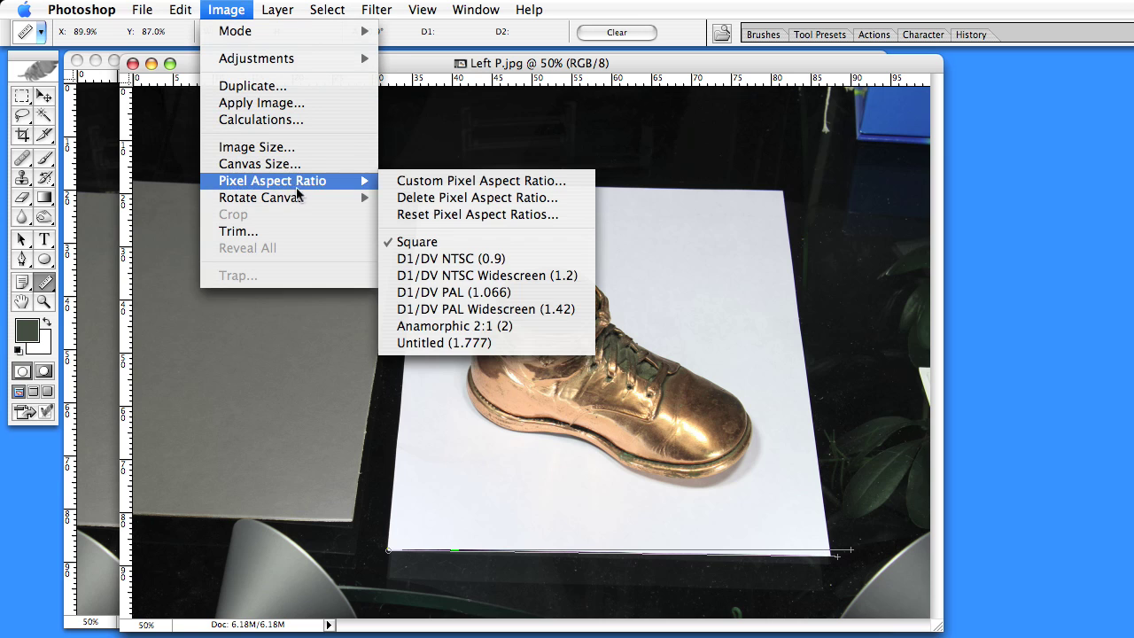
pyautogui.moveTo(308, 202)
pyautogui.click(429, 248)
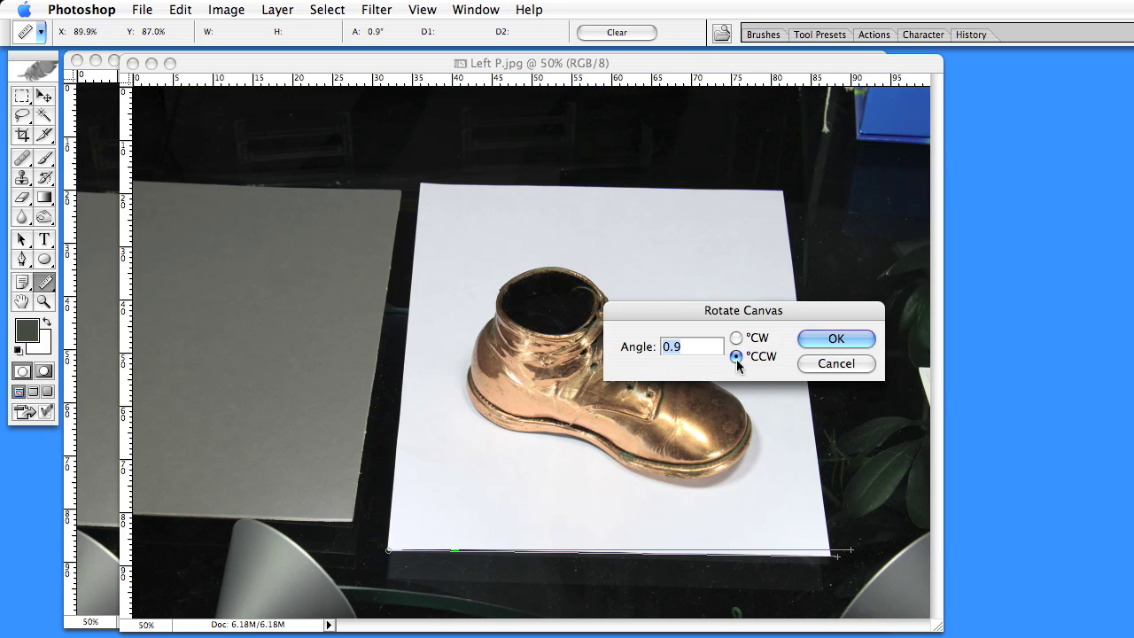
pyautogui.click(833, 341)
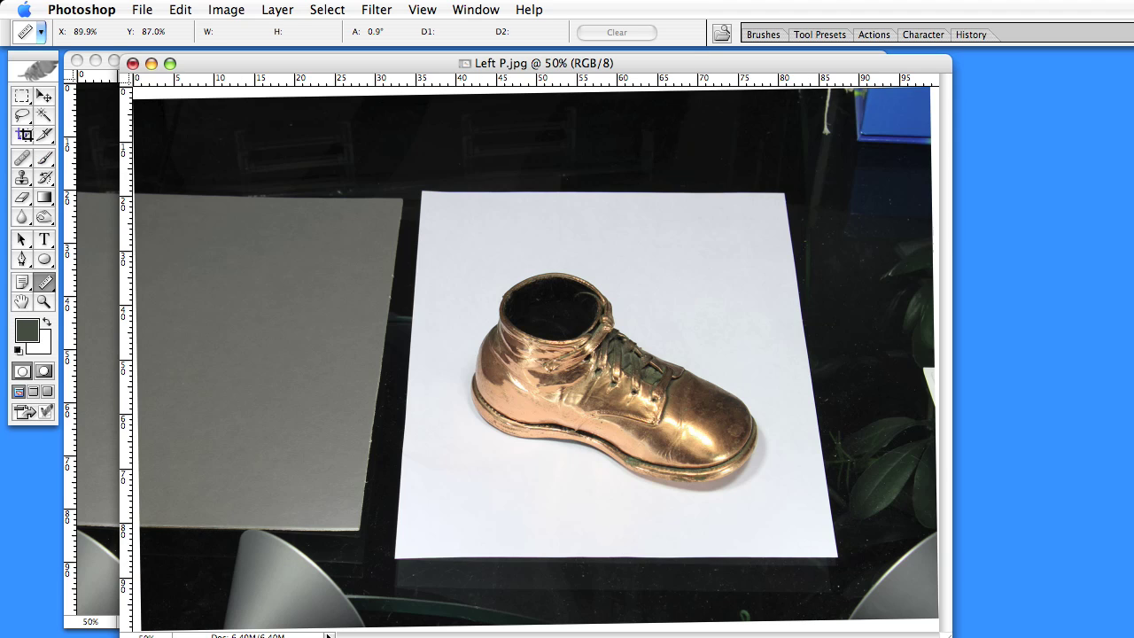
# Draw an 8.5 × 11 in, 300 ppi crop box over the paper and enable Perspective
pyautogui.click(22, 134)
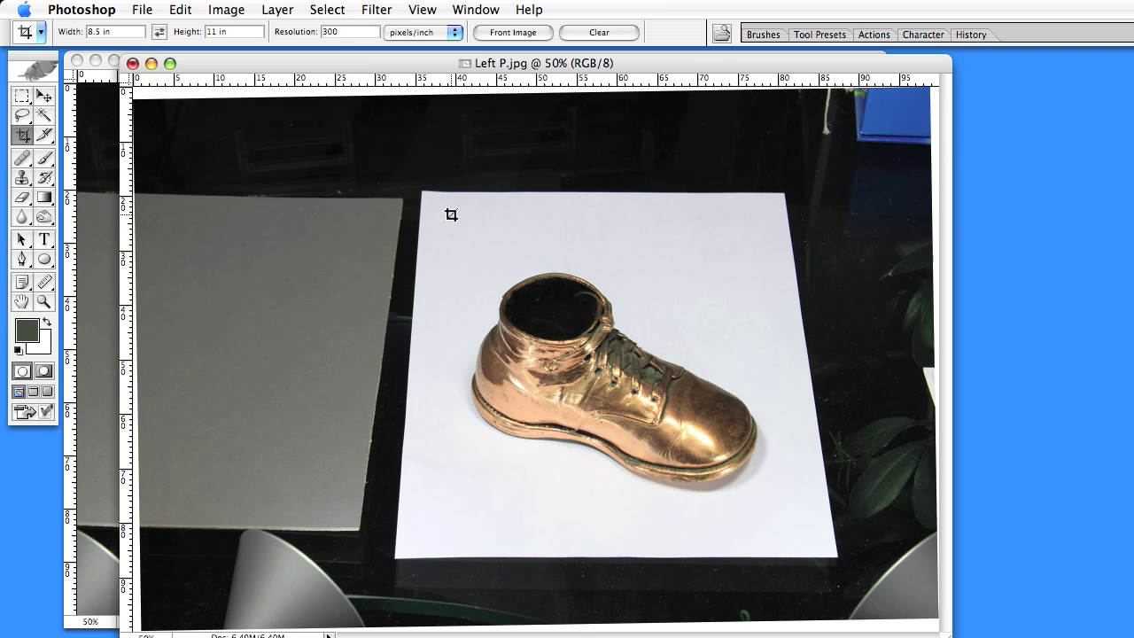
pyautogui.moveTo(427, 193); pyautogui.dragTo(812, 551)
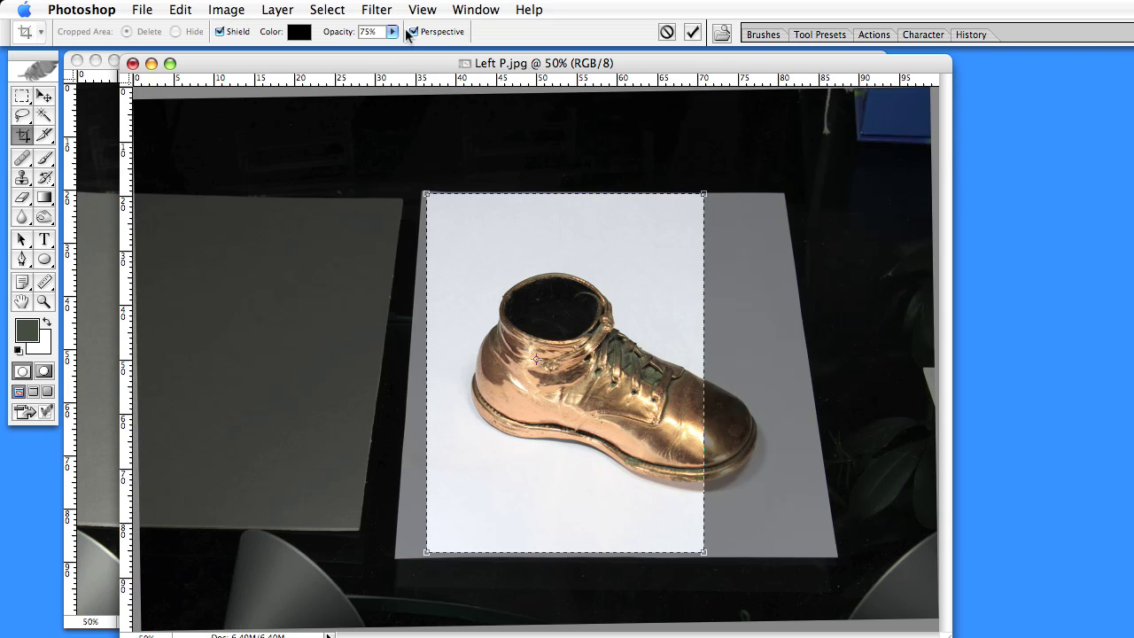
pyautogui.click(413, 32)
pyautogui.click(413, 32)
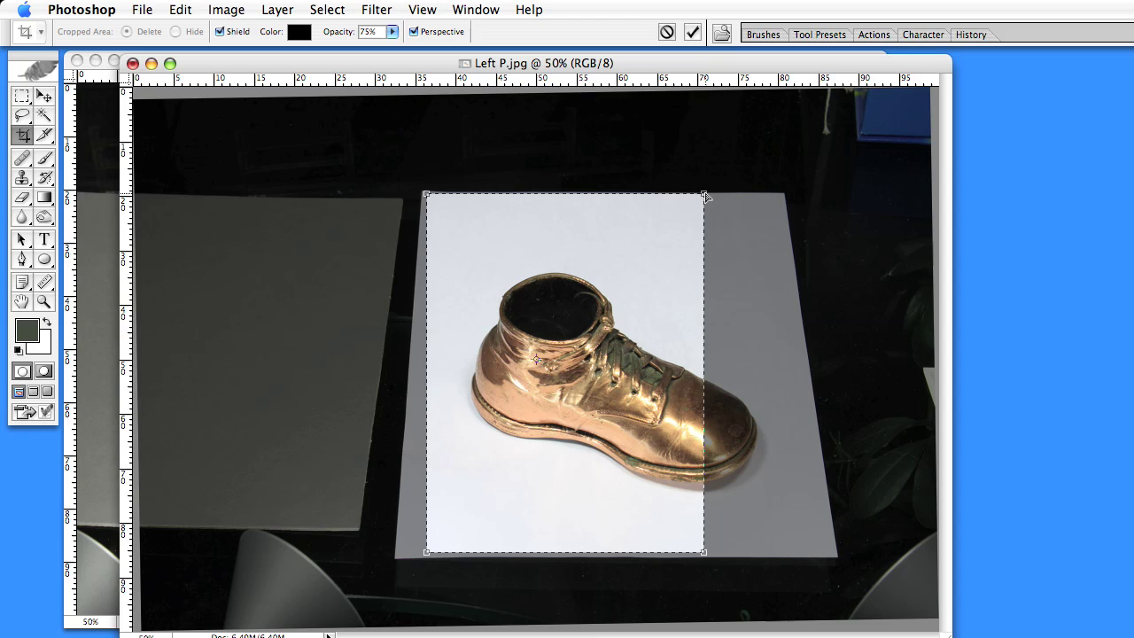
# Pin the crop's top-right, top-left and lower corners onto the paper's corners
pyautogui.moveTo(743, 202); pyautogui.dragTo(787, 198)
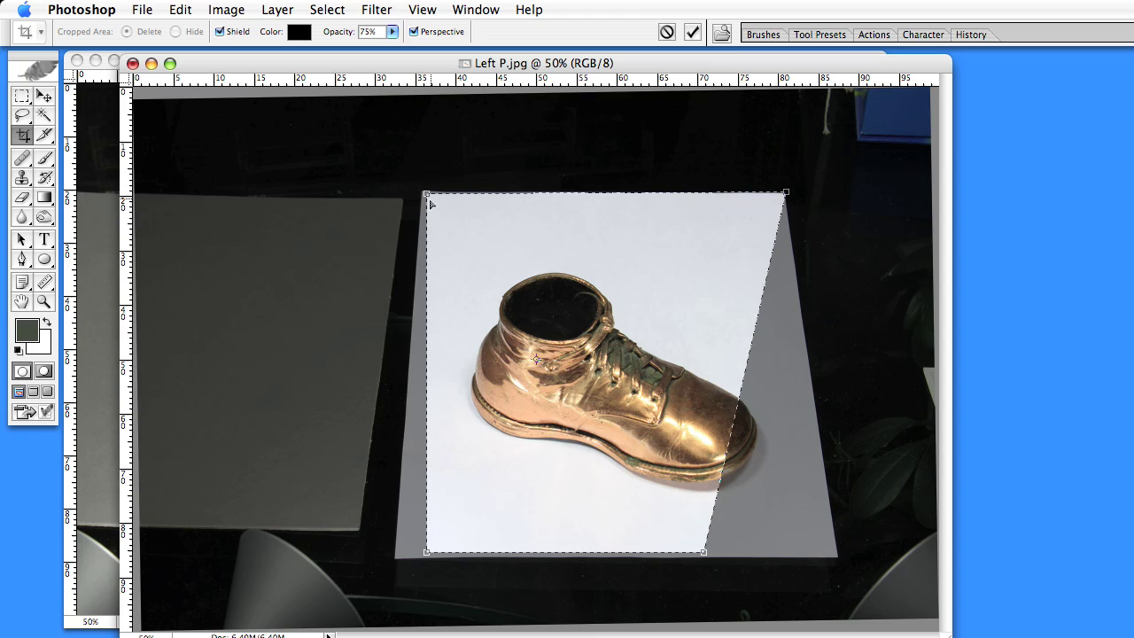
pyautogui.moveTo(429, 197); pyautogui.dragTo(424, 195)
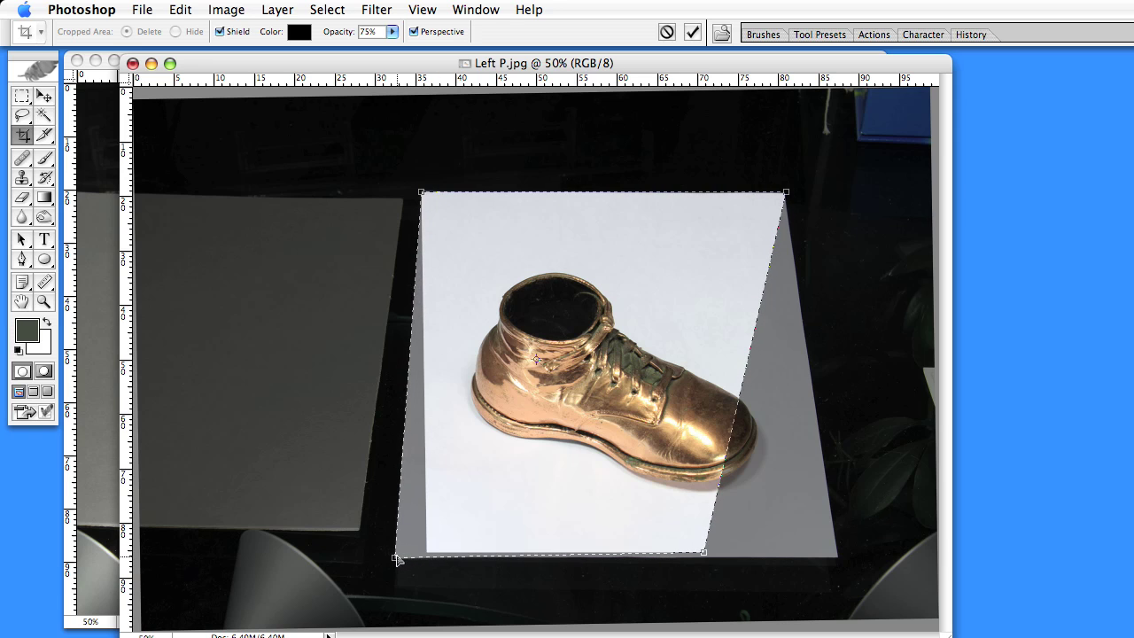
pyautogui.moveTo(701, 557); pyautogui.dragTo(837, 561)
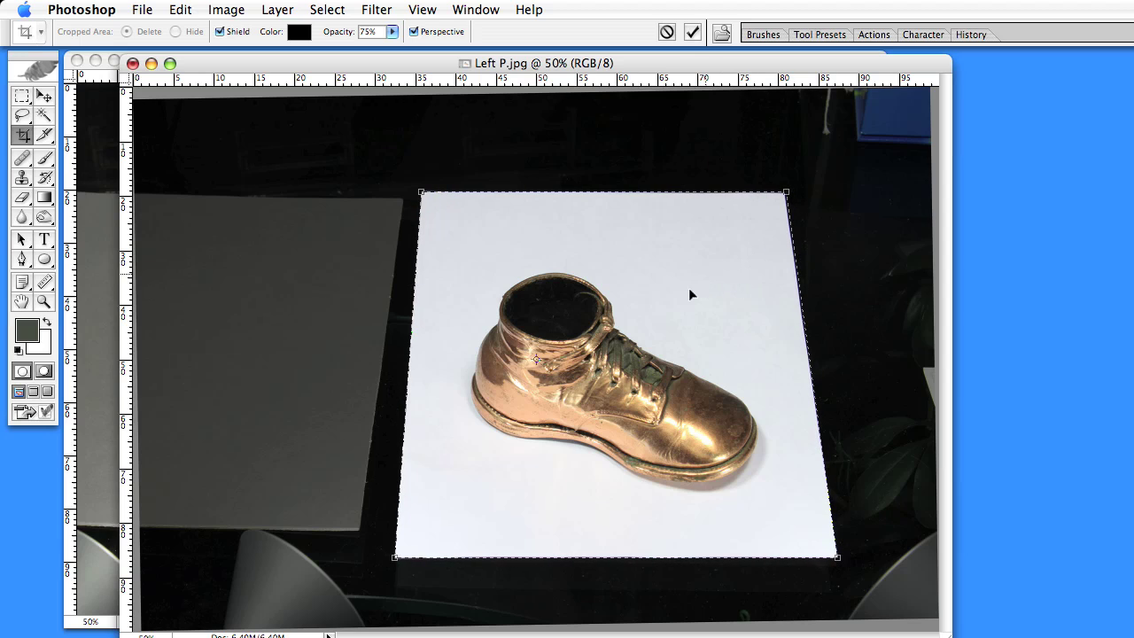
# Commit the perspective crop, zoom out to 16.7%, and place Left P.jpg beside Right Pf.jpg
pyautogui.press('Return')
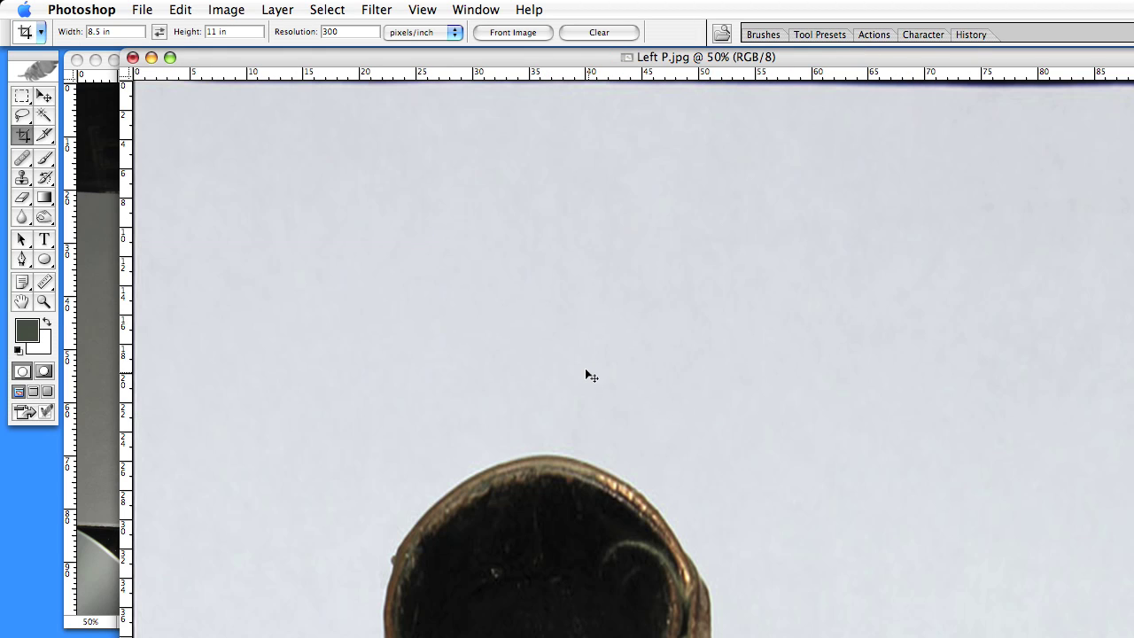
pyautogui.press('super+minus')
pyautogui.press('super+minus')
pyautogui.press('super+minus')
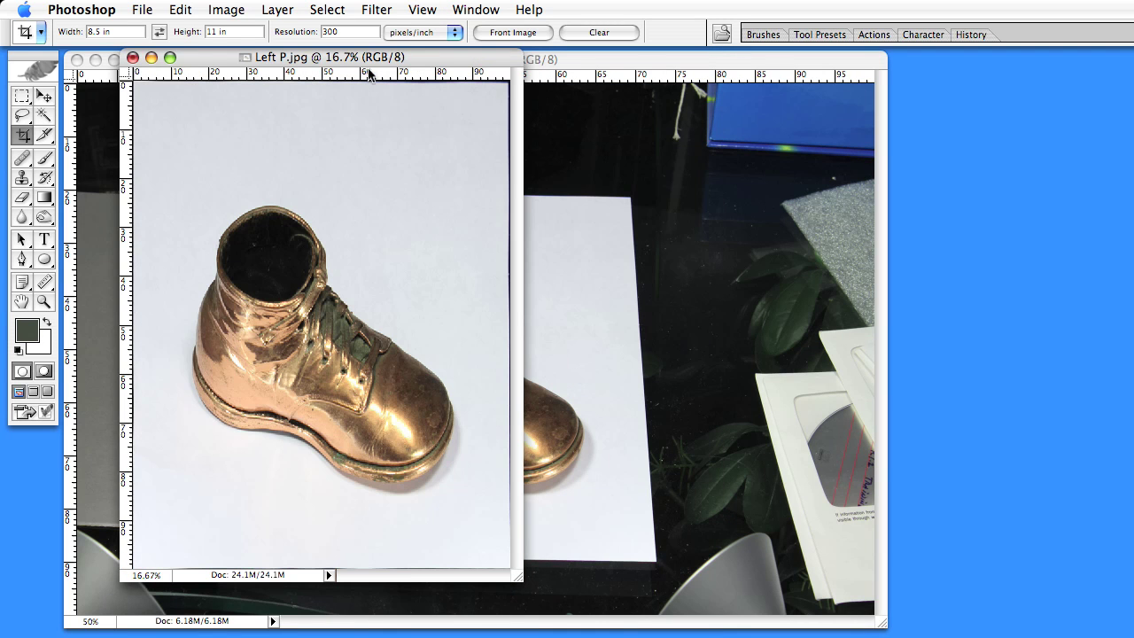
pyautogui.moveTo(364, 60); pyautogui.dragTo(864, 93)
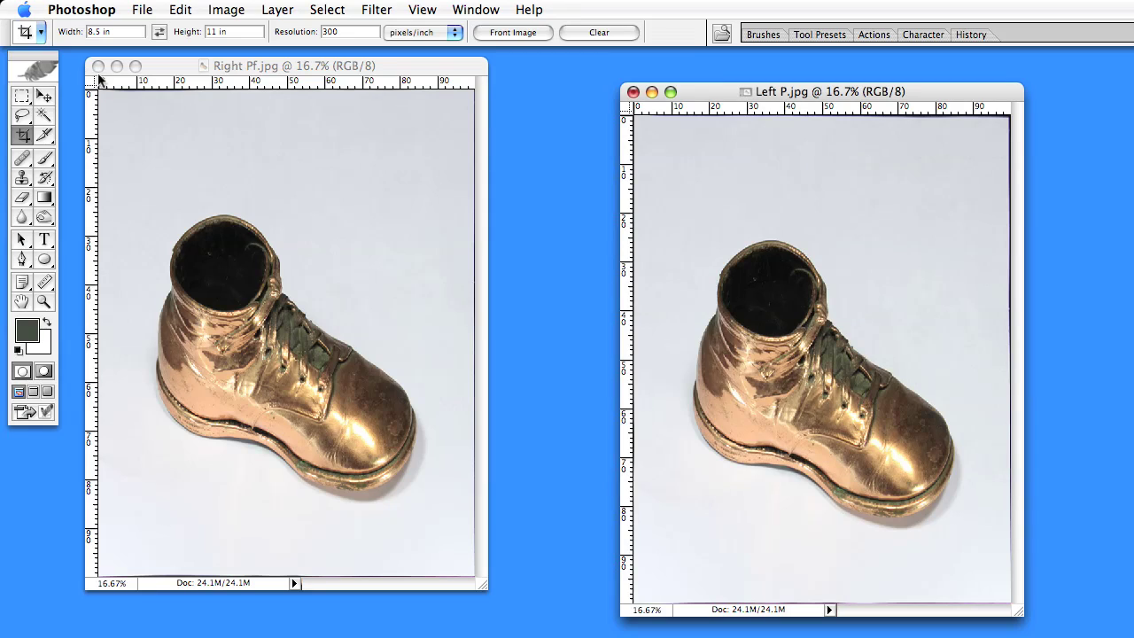
pyautogui.moveTo(722, 96); pyautogui.dragTo(619, 71)
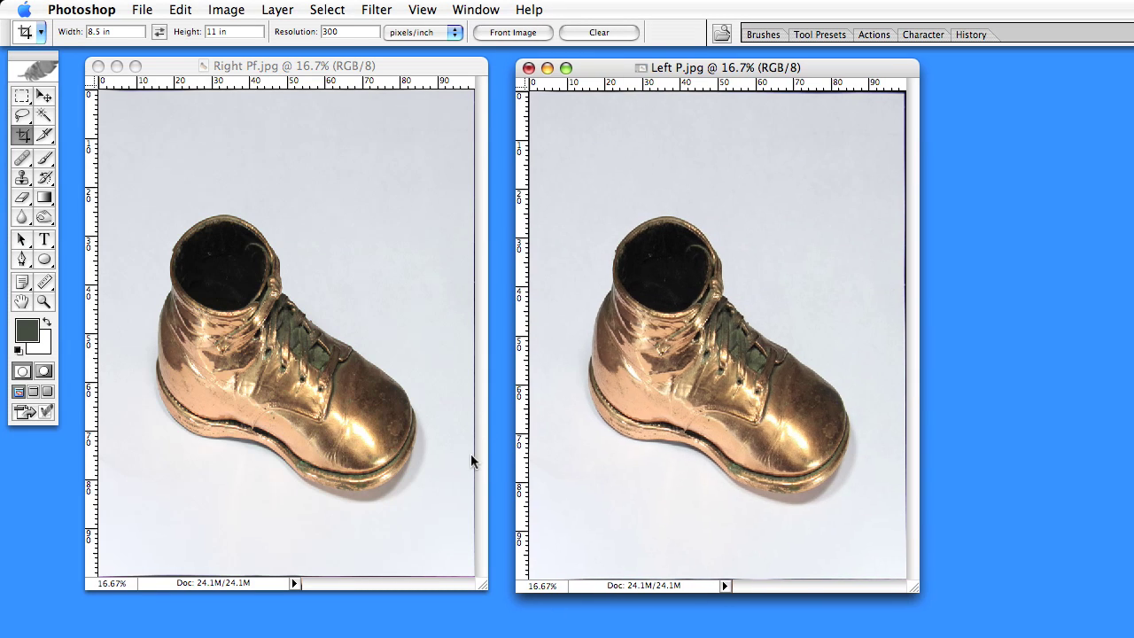
# Select all of Left P.jpg's Red channel and copy it
pyautogui.press('F7')
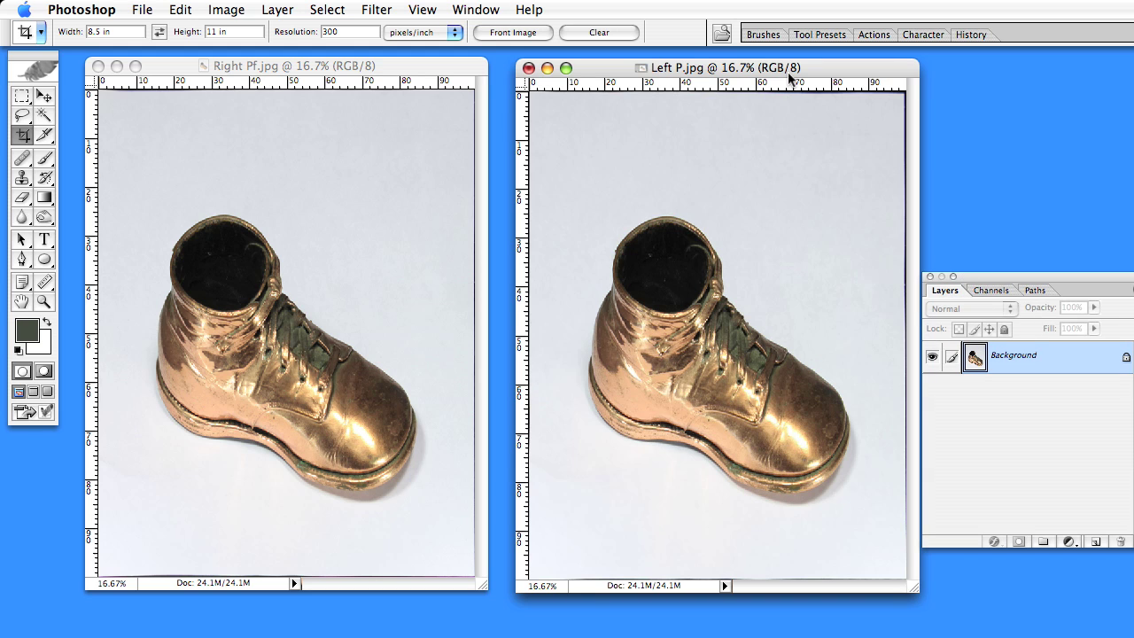
pyautogui.moveTo(788, 74); pyautogui.dragTo(787, 73)
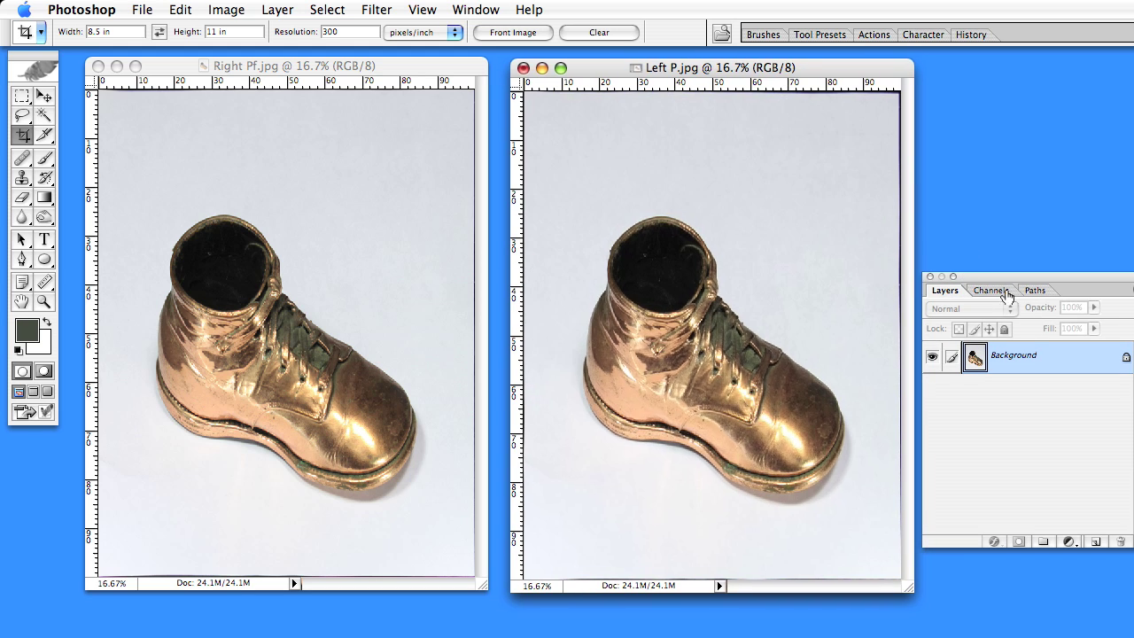
pyautogui.click(1001, 292)
pyautogui.click(1023, 350)
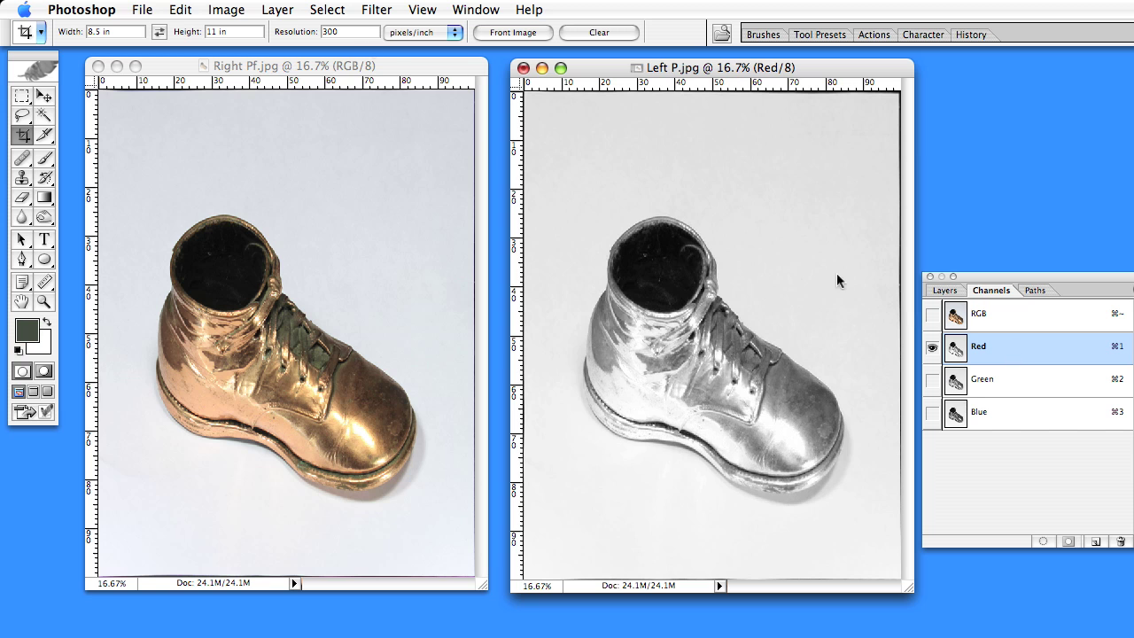
pyautogui.click(330, 7)
pyautogui.click(342, 67)
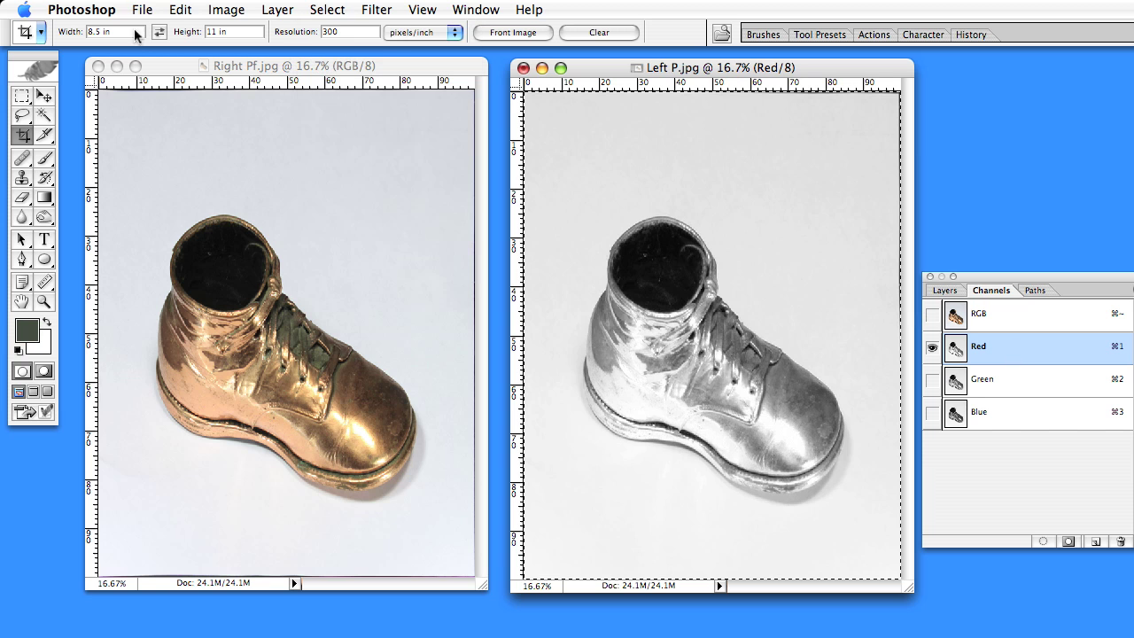
pyautogui.click(178, 11)
pyautogui.click(196, 137)
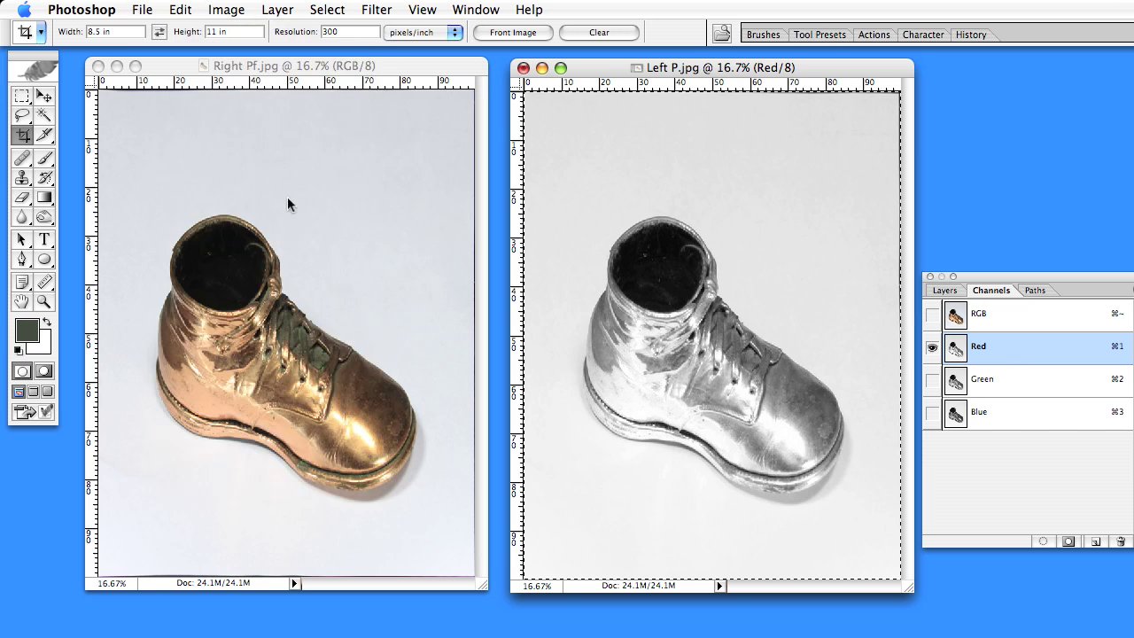
# Paste it into Right Pf.jpg's Red channel, then return to the RGB composite and Layers
pyautogui.click(392, 71)
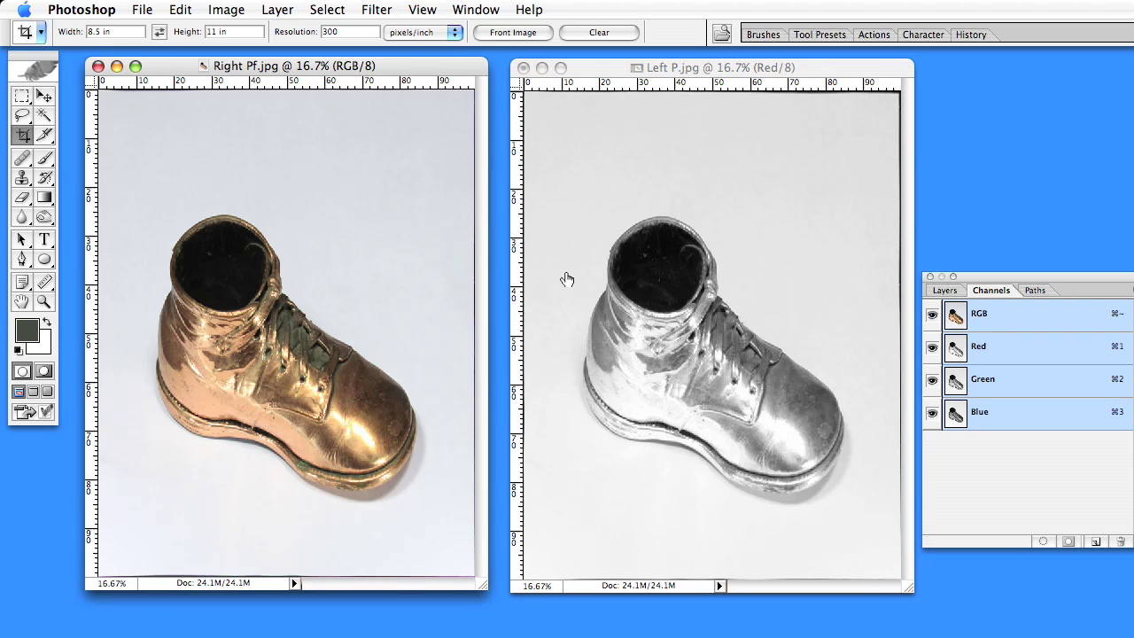
pyautogui.click(1037, 352)
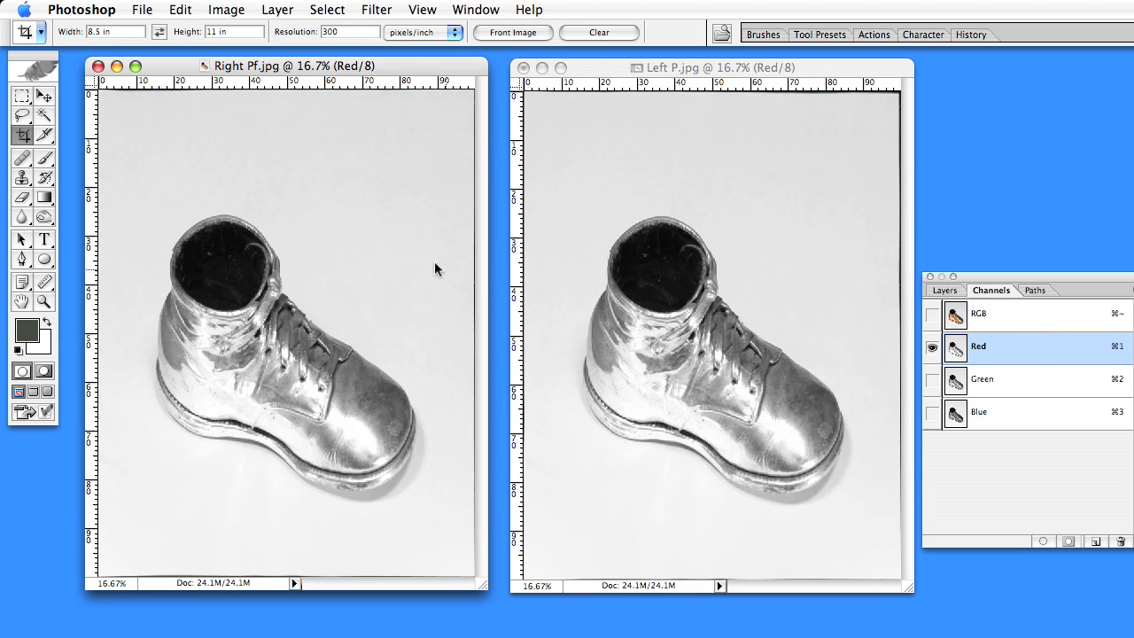
pyautogui.click(181, 9)
pyautogui.click(209, 170)
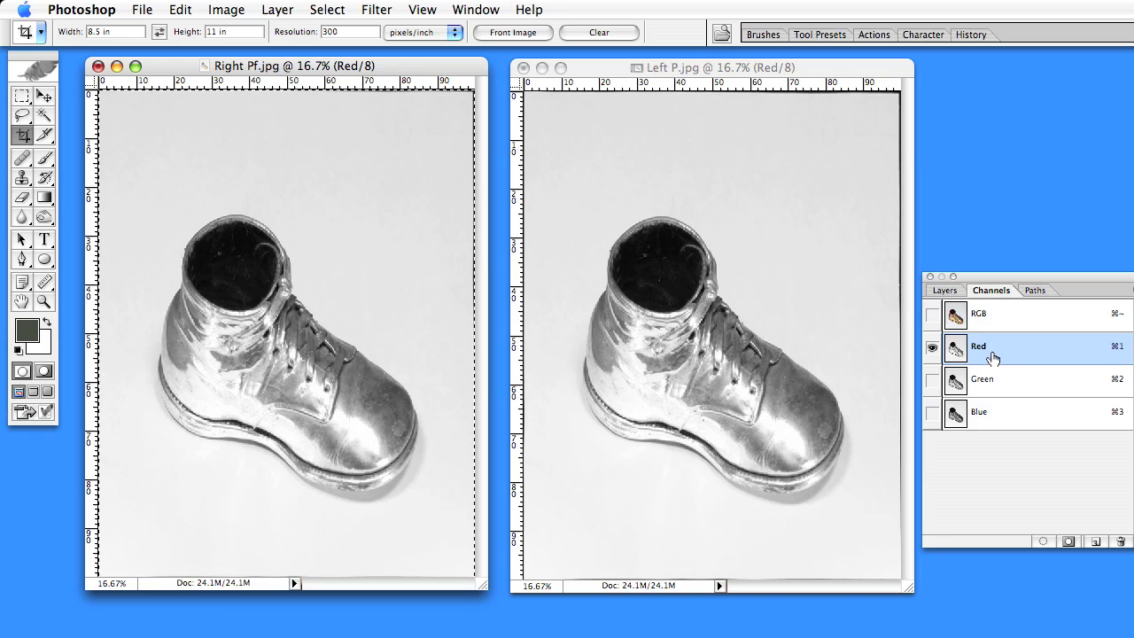
pyautogui.click(933, 316)
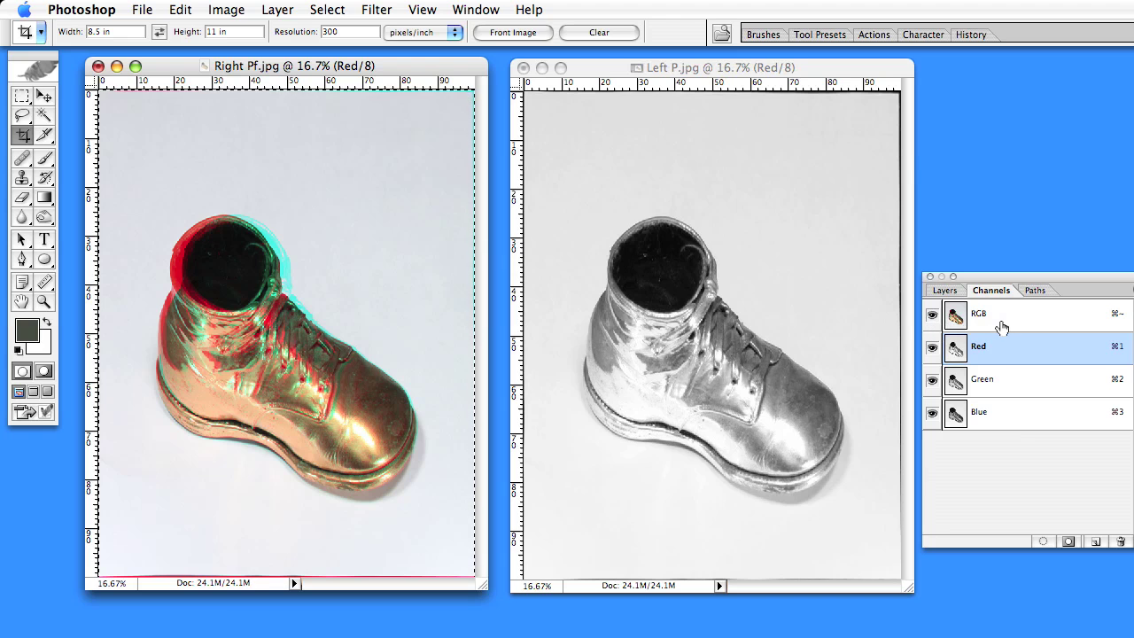
pyautogui.click(950, 290)
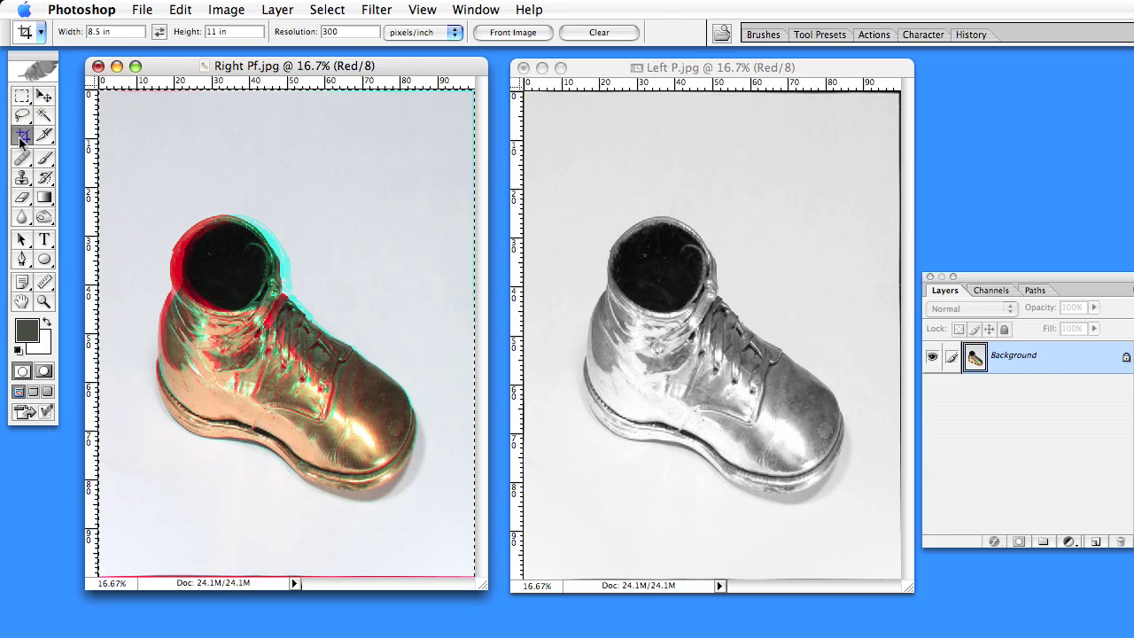
# Frame the anaglyph shoe with the Crop 4 inch x 6 inch 300 ppi preset, fine-tuning its position
pyautogui.click(39, 32)
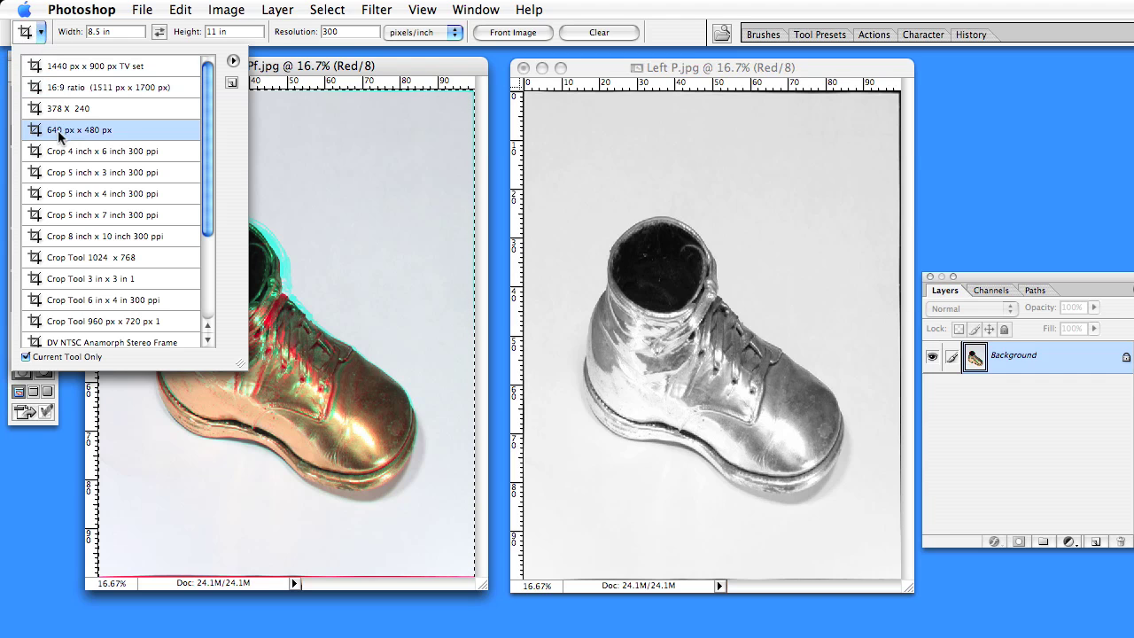
pyautogui.click(121, 161)
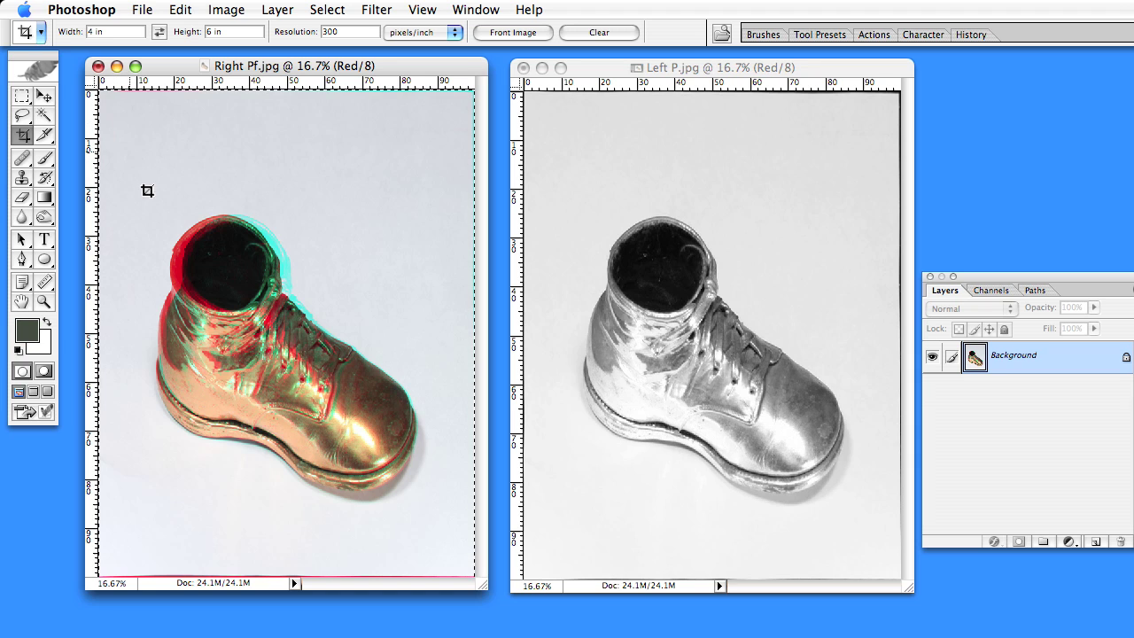
pyautogui.moveTo(125, 120); pyautogui.dragTo(636, 567)
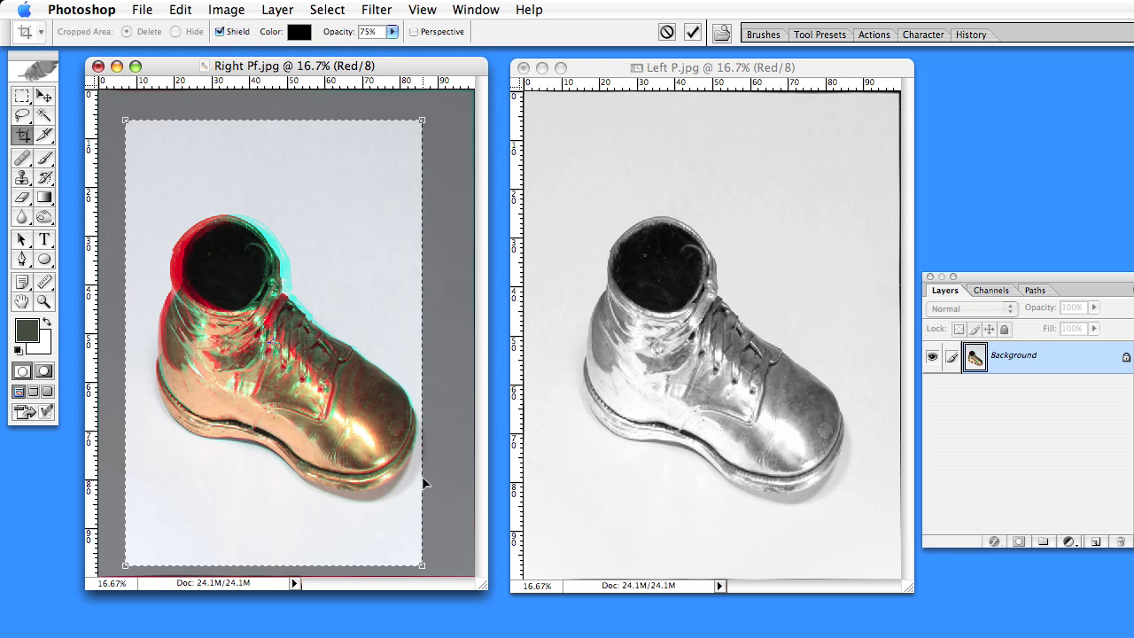
pyautogui.moveTo(308, 499); pyautogui.dragTo(325, 494)
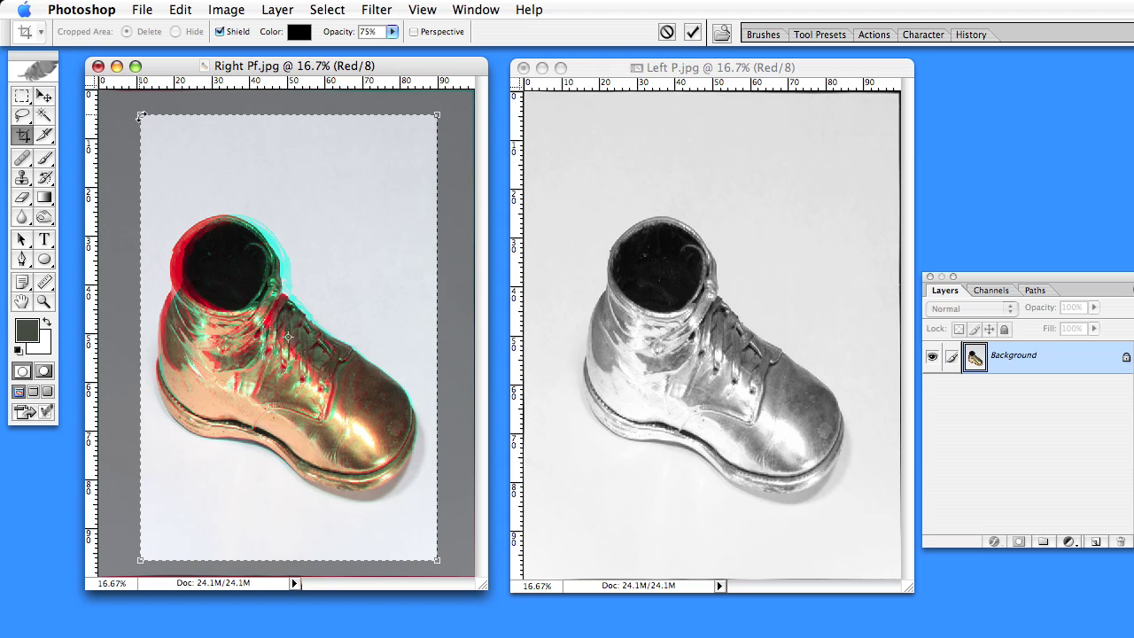
pyautogui.moveTo(128, 112); pyautogui.dragTo(129, 98)
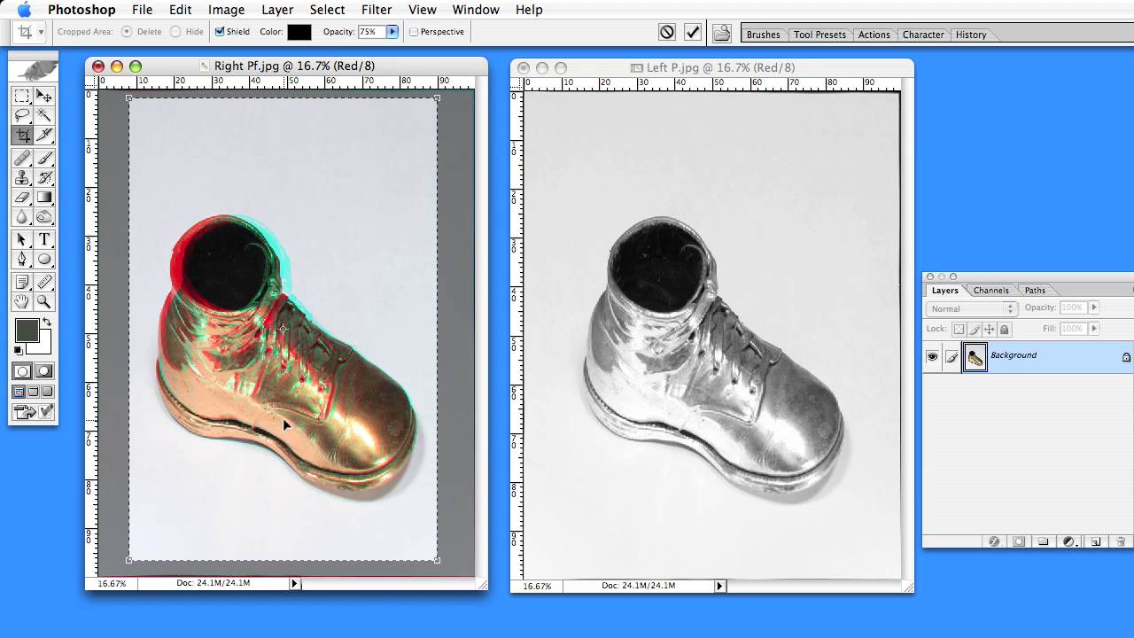
pyautogui.moveTo(283, 418); pyautogui.dragTo(288, 420)
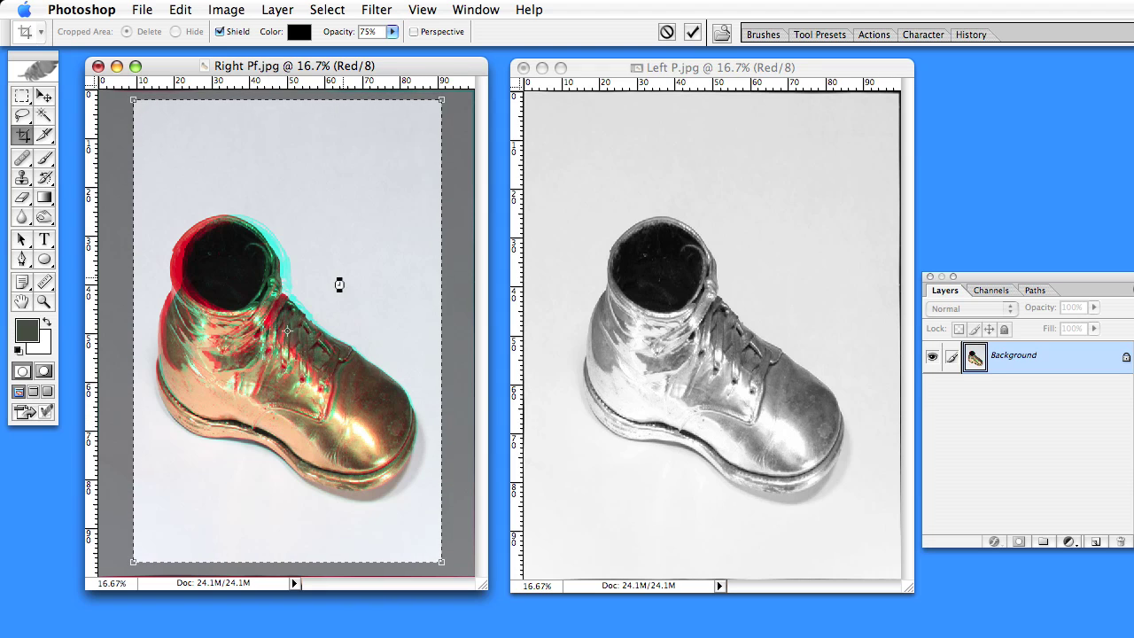
# Commit the 4 × 6 crop, zoom in, and close Left P.jpg without saving
pyautogui.press('Return')
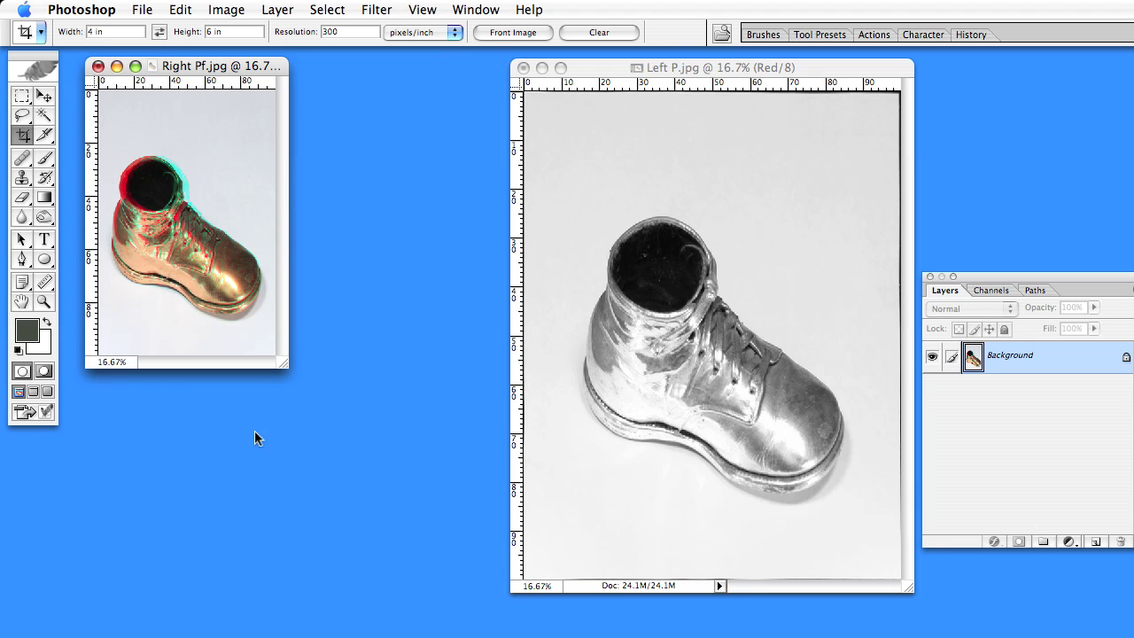
pyautogui.press('super+equal')
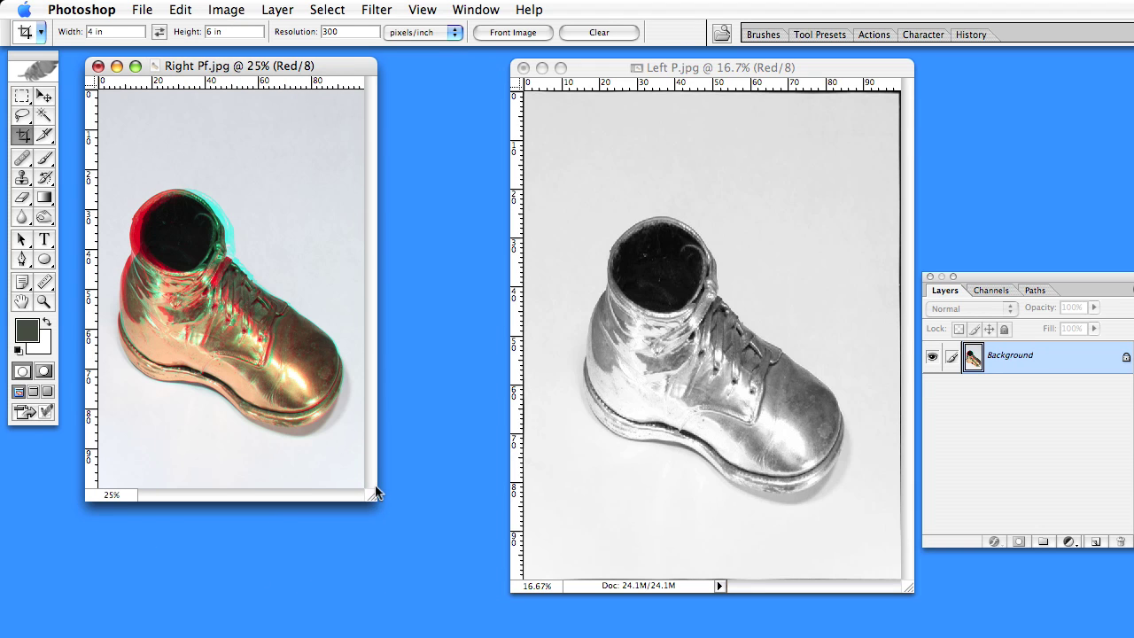
pyautogui.click(523, 68)
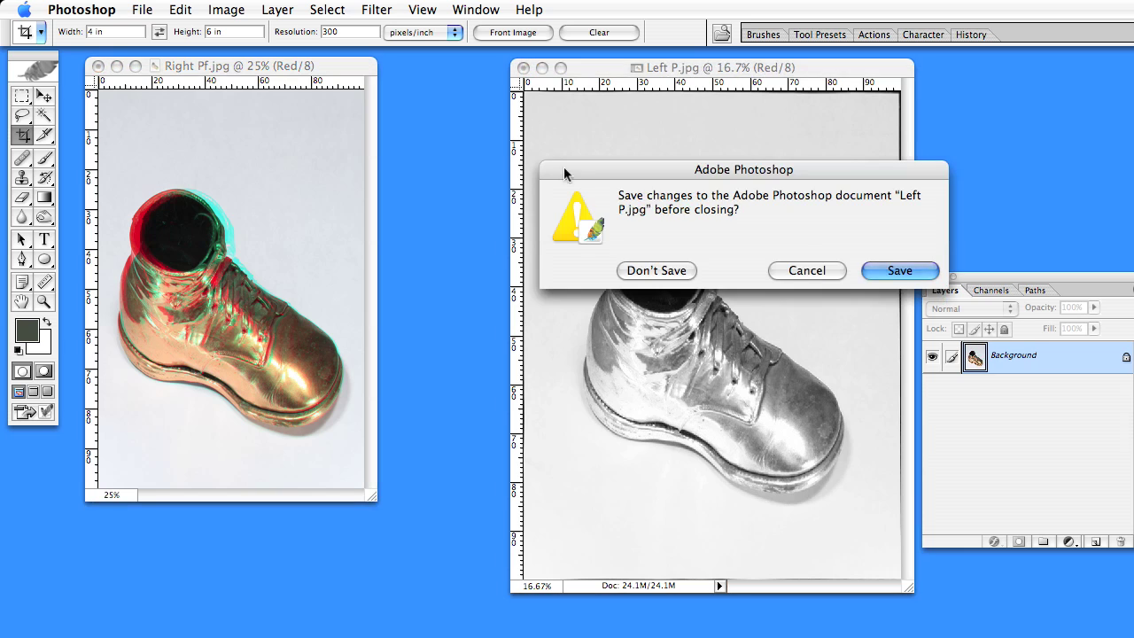
pyautogui.click(639, 271)
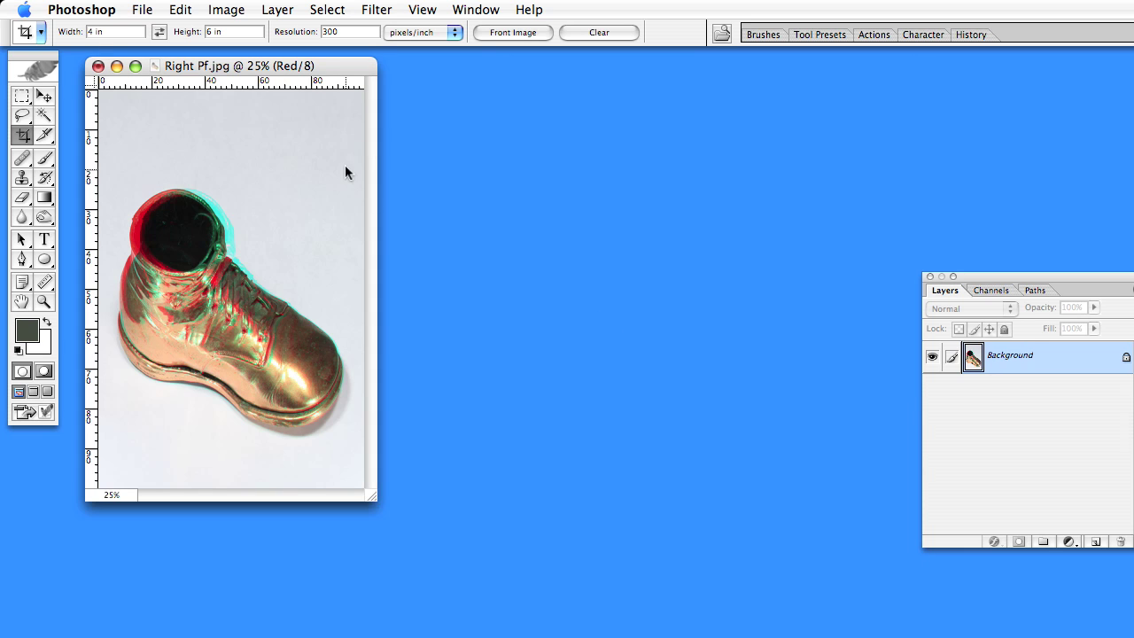